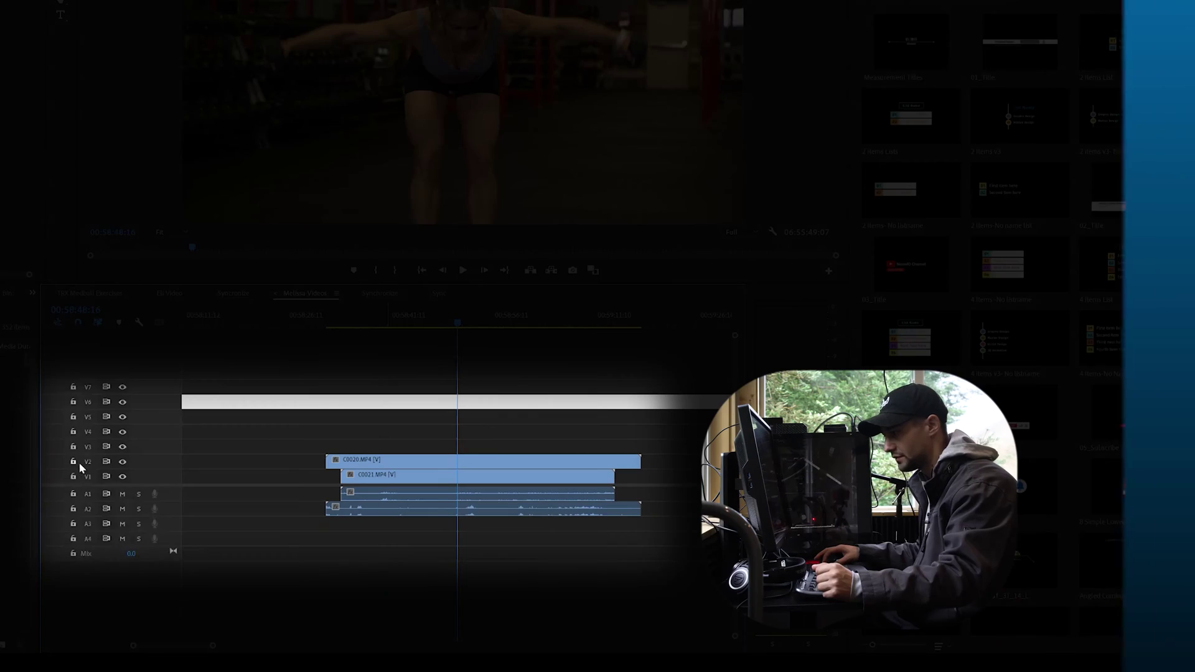
Step: Target tracks V1 and A2, select all four clips, and open Synchronize for them
left_click(90, 478)
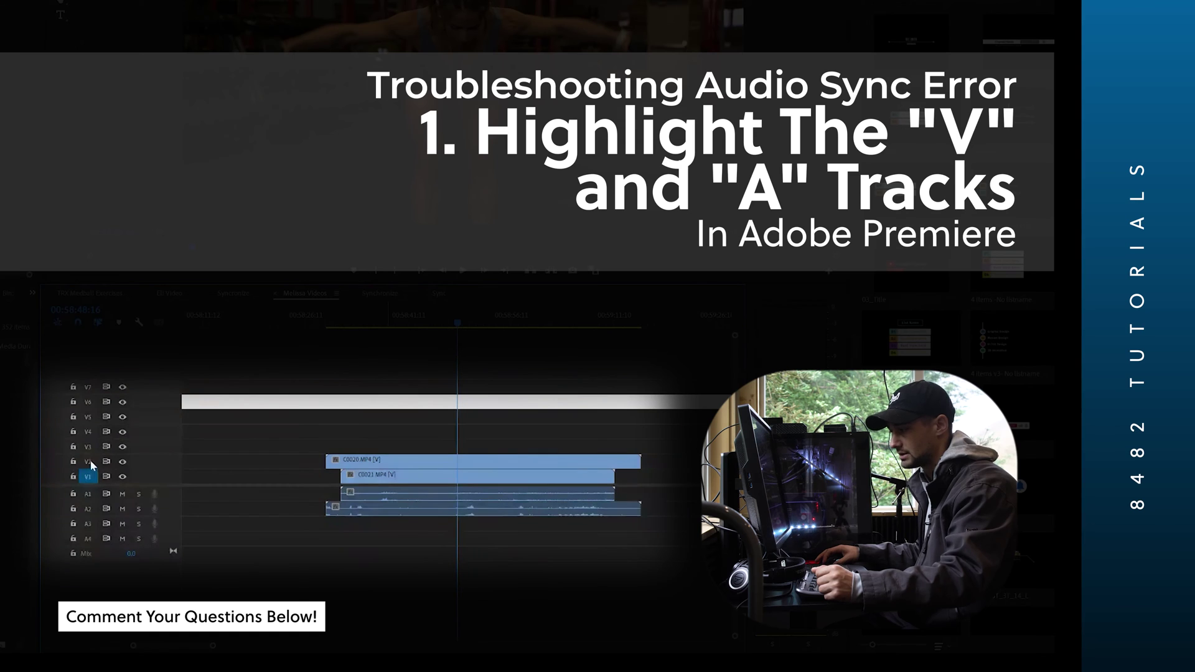
left_click(88, 510)
left_click_drag(374, 381, 507, 577)
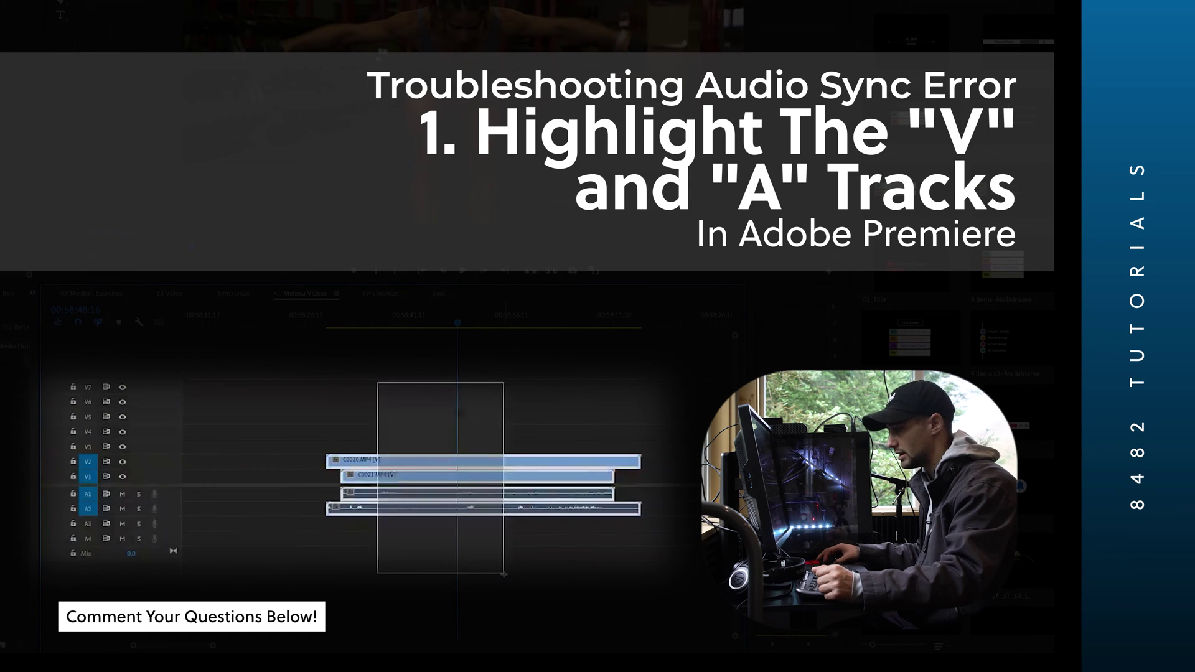
right_click(488, 478)
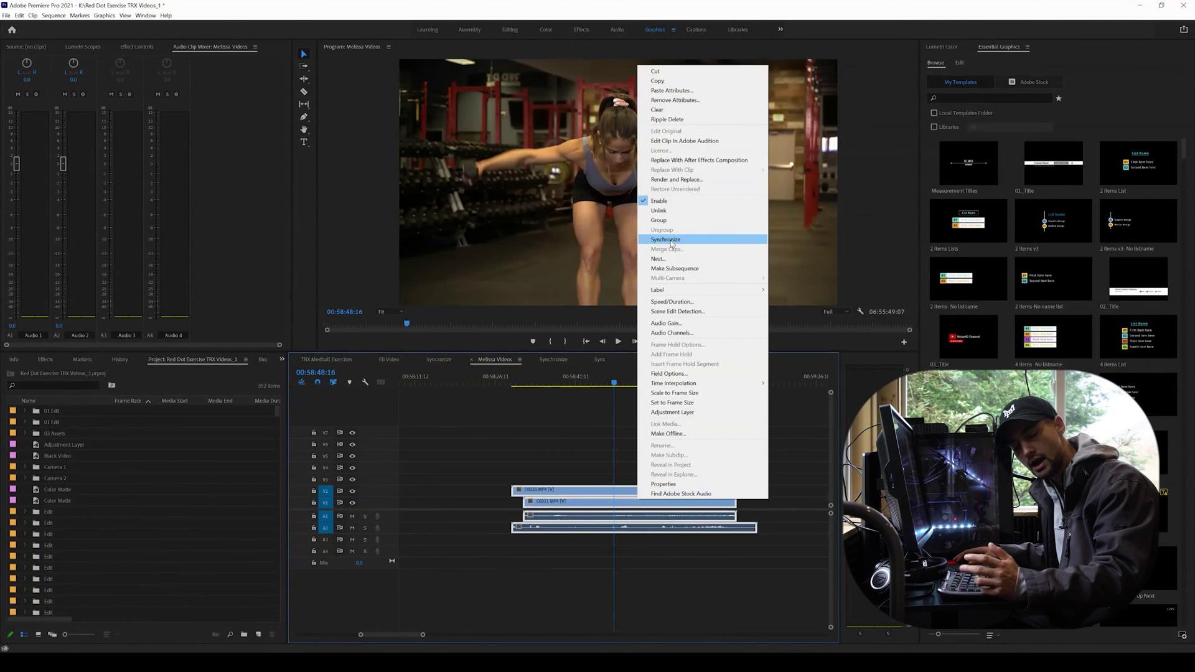
left_click(671, 240)
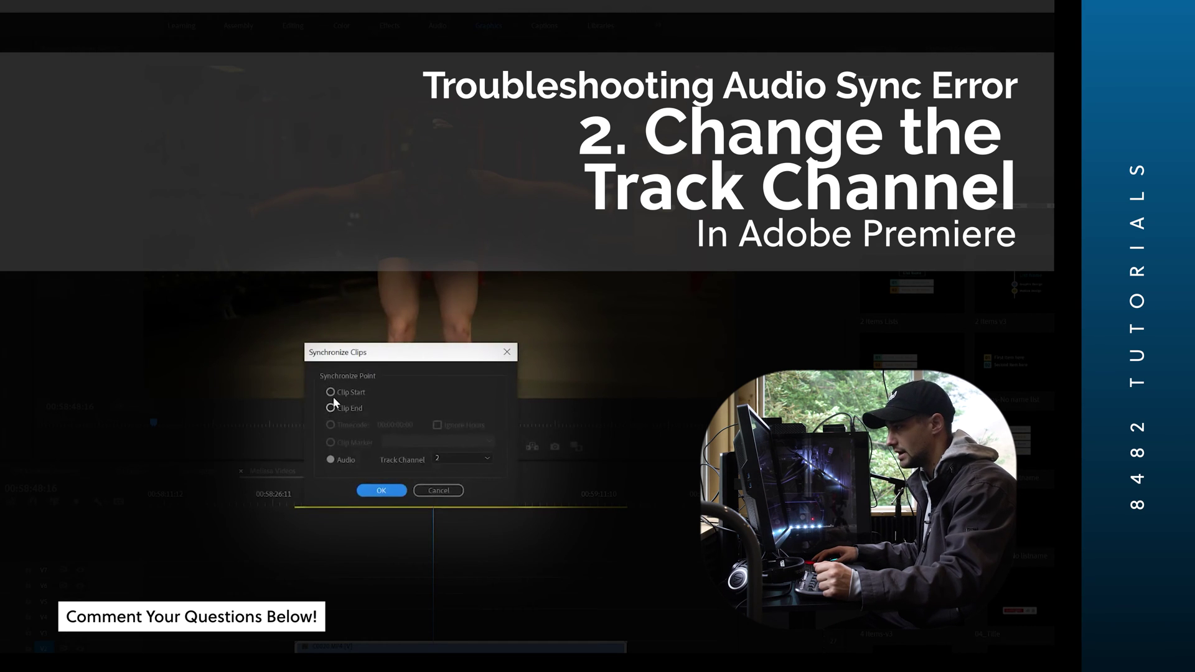
Step: Change the Synchronize Clips audio track channel from 2 to 1 and run the sync
left_click(439, 458)
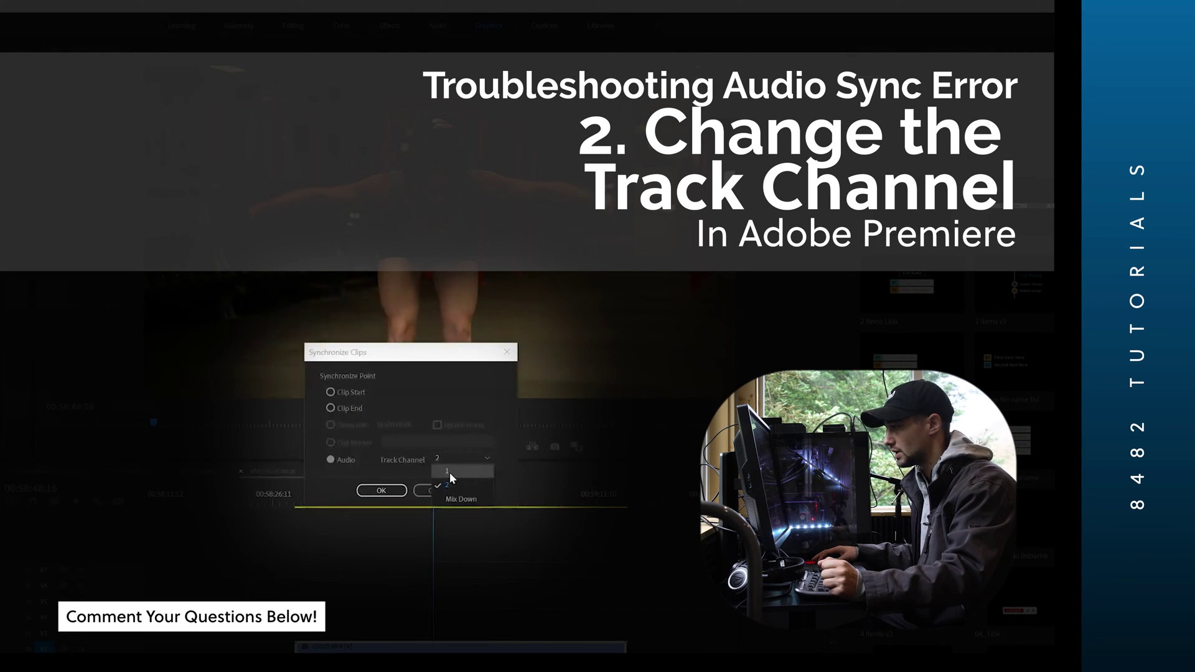
left_click(450, 473)
left_click(449, 457)
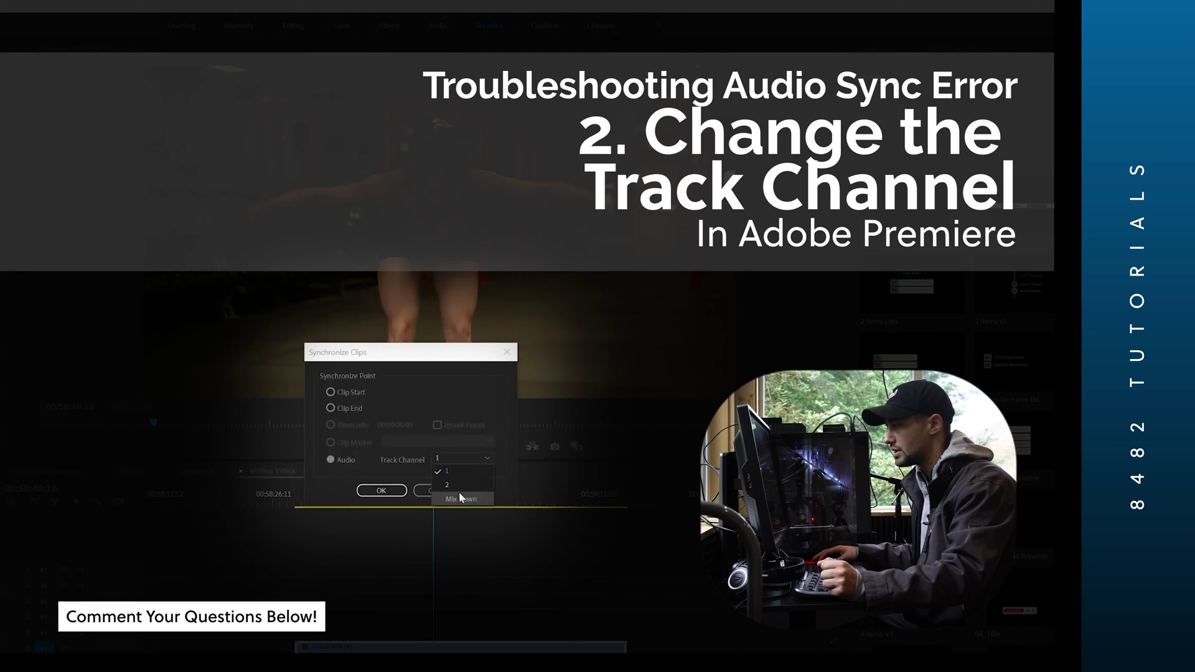
left_click(452, 459)
left_click(382, 490)
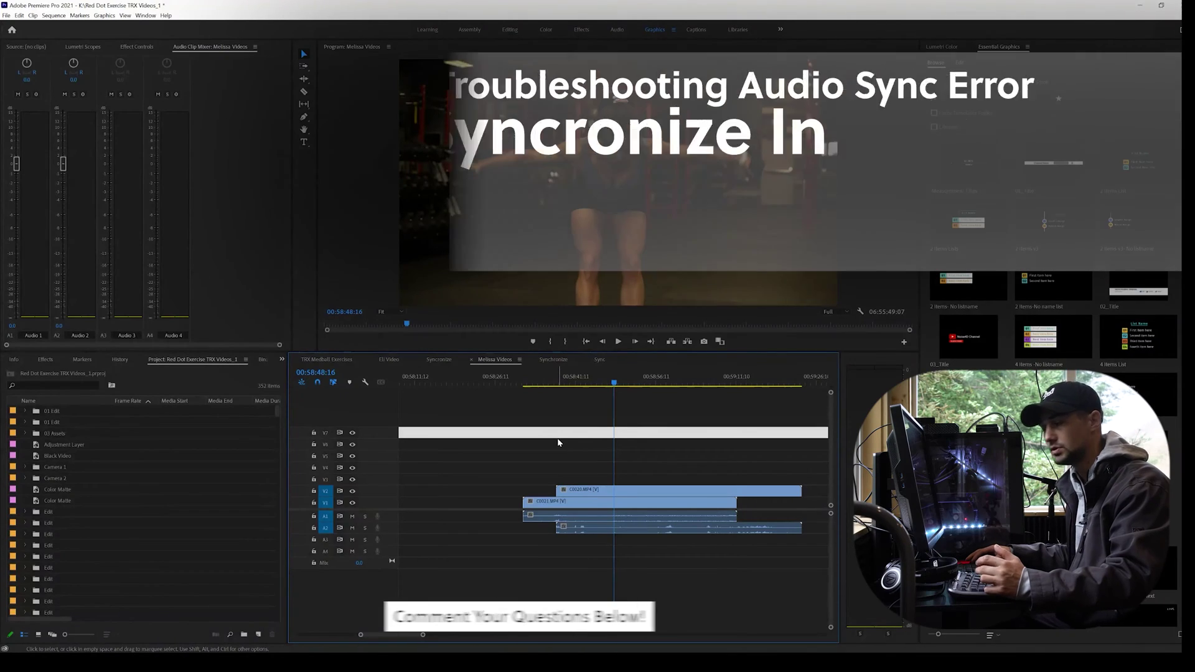
Step: Create a new sequence from the File menu
left_click(5, 15)
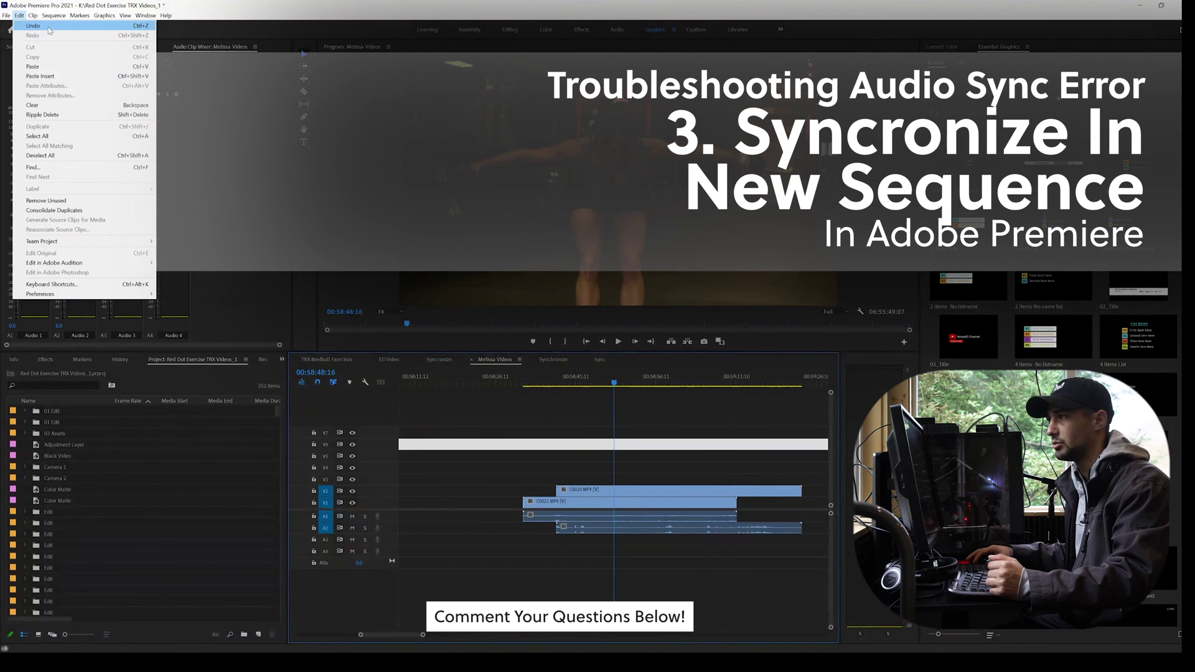
mouse_move(14, 27)
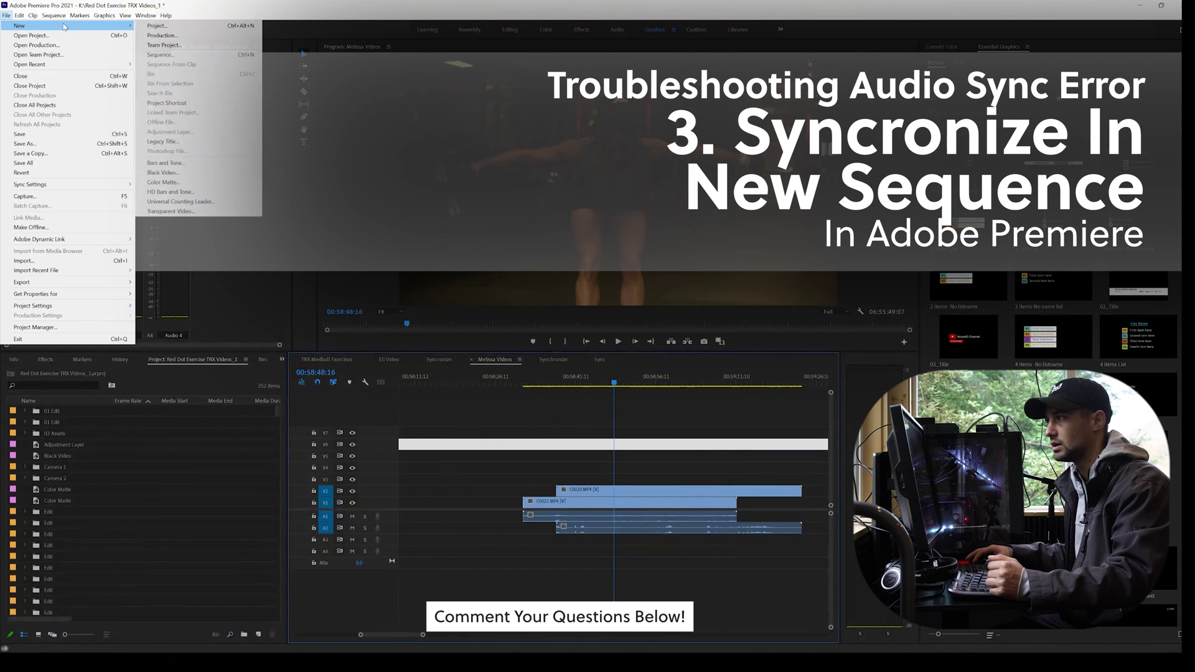
left_click(163, 55)
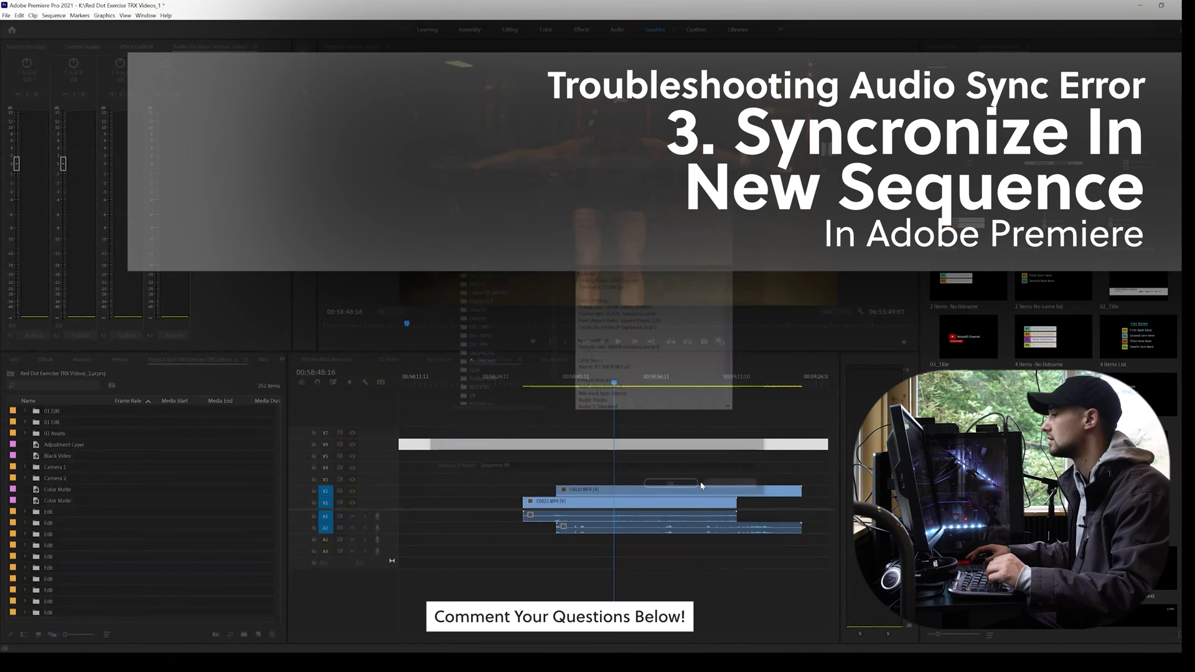
Step: Move the four camera and audio clips into the new Synchronize sequence
left_click_drag(594, 473, 672, 571)
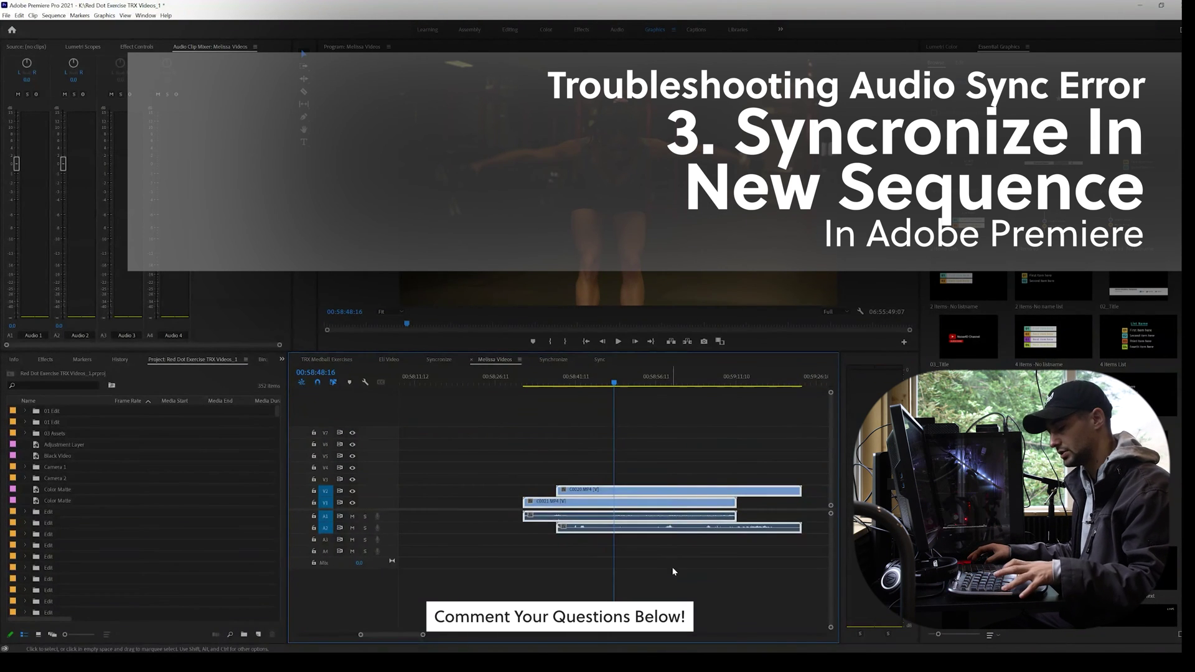
left_click(556, 360)
left_click_drag(568, 443, 643, 564)
key("Delete")
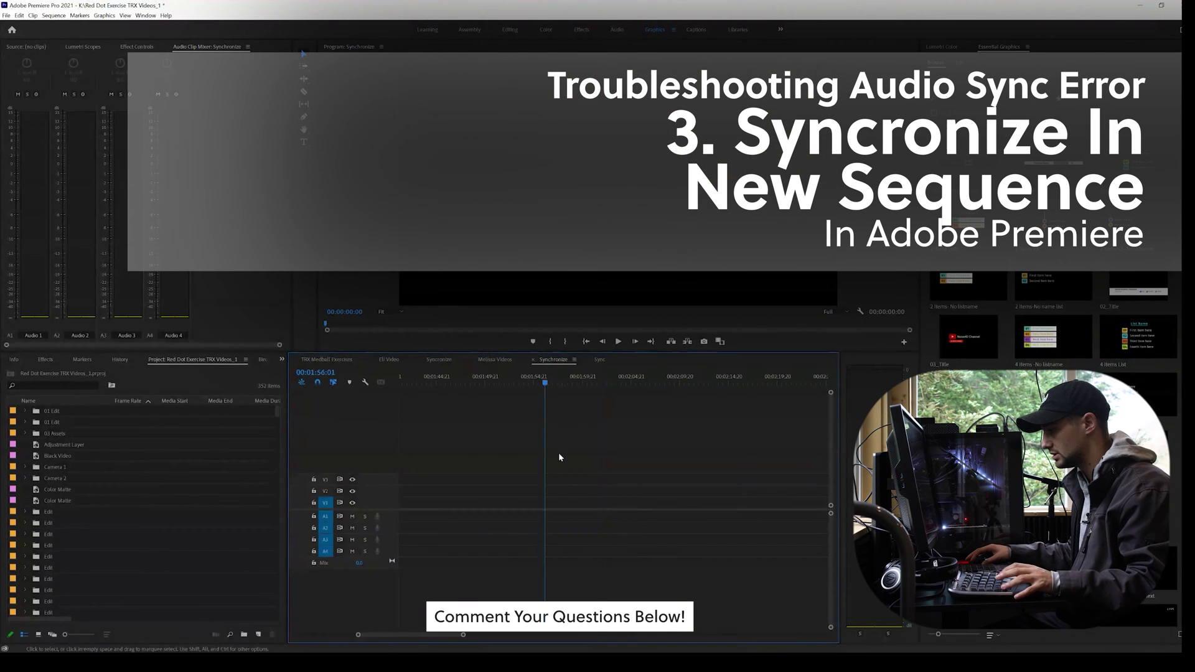
key("ctrl+z")
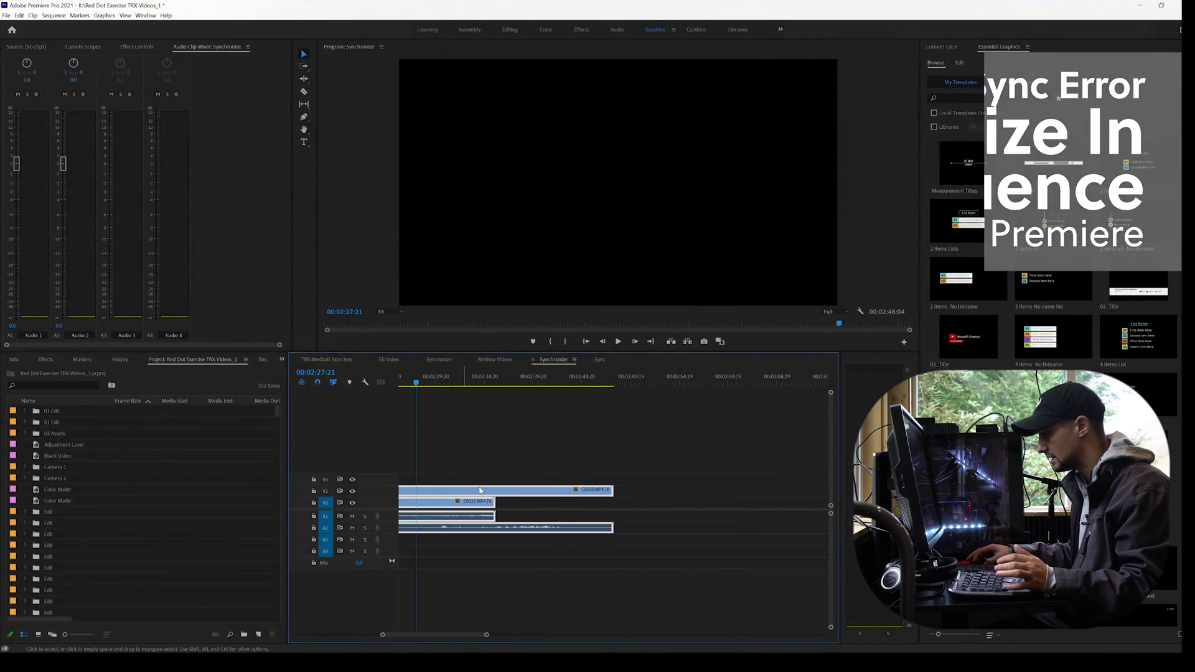
Step: Select all clips in the Synchronize sequence and synchronize them
left_click_drag(486, 637, 518, 638)
left_click_drag(520, 433, 586, 549)
right_click(559, 507)
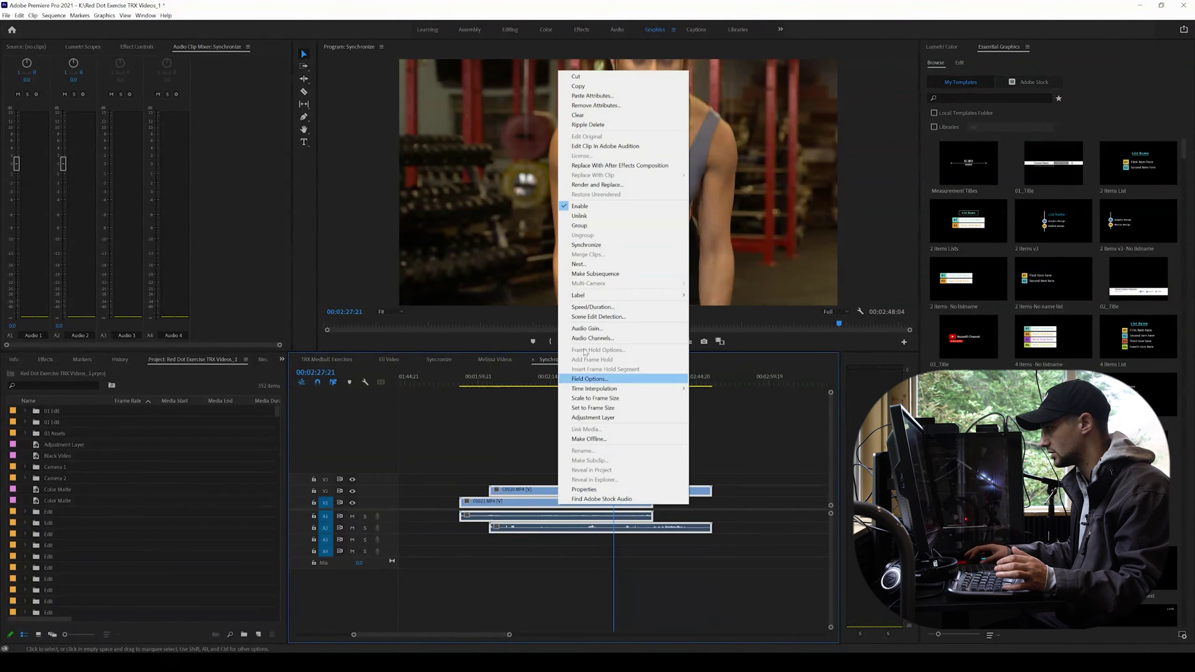
left_click(603, 247)
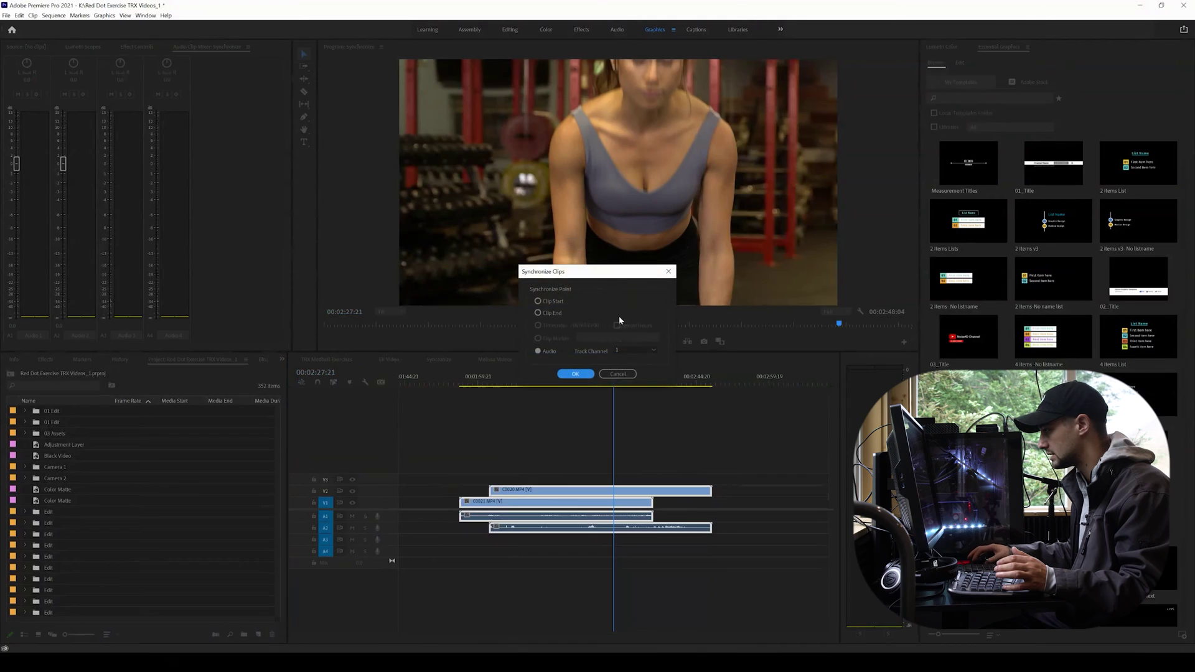
left_click(576, 374)
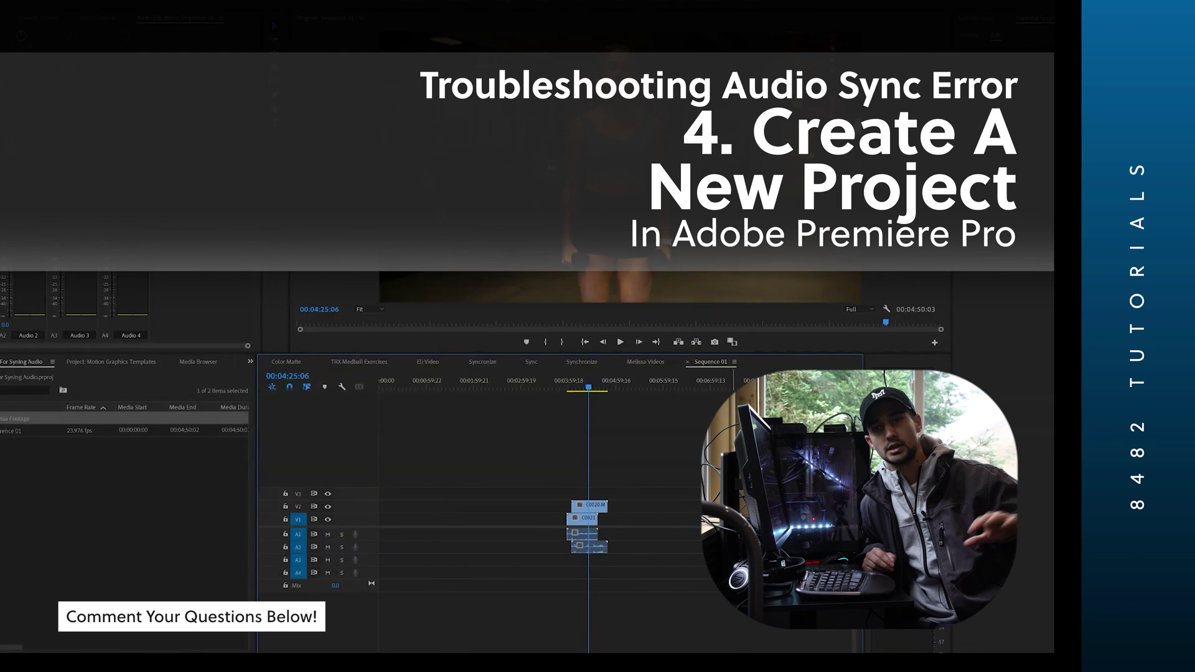
Step: Zoom in on Sequence 01 and slide clip C0021 right to line up under C0020
key("=")
key("=")
left_click_drag(575, 526, 613, 526)
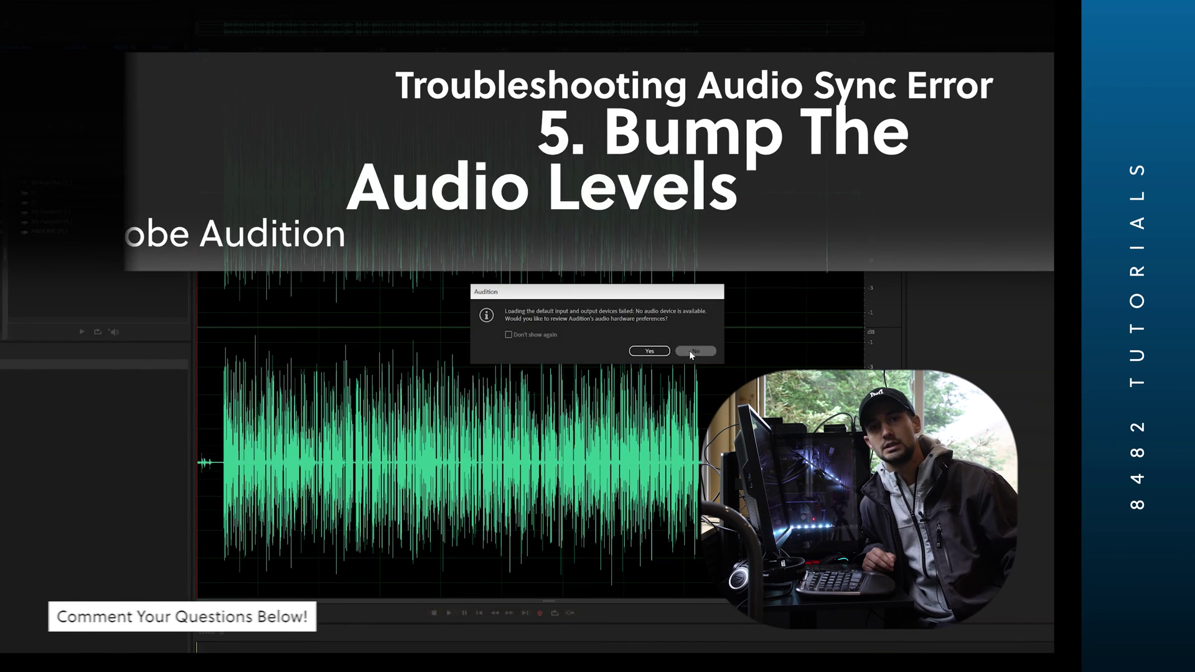
Step: Select the entire waveform and apply Dynamics Processing to boost it
key("ctrl+a")
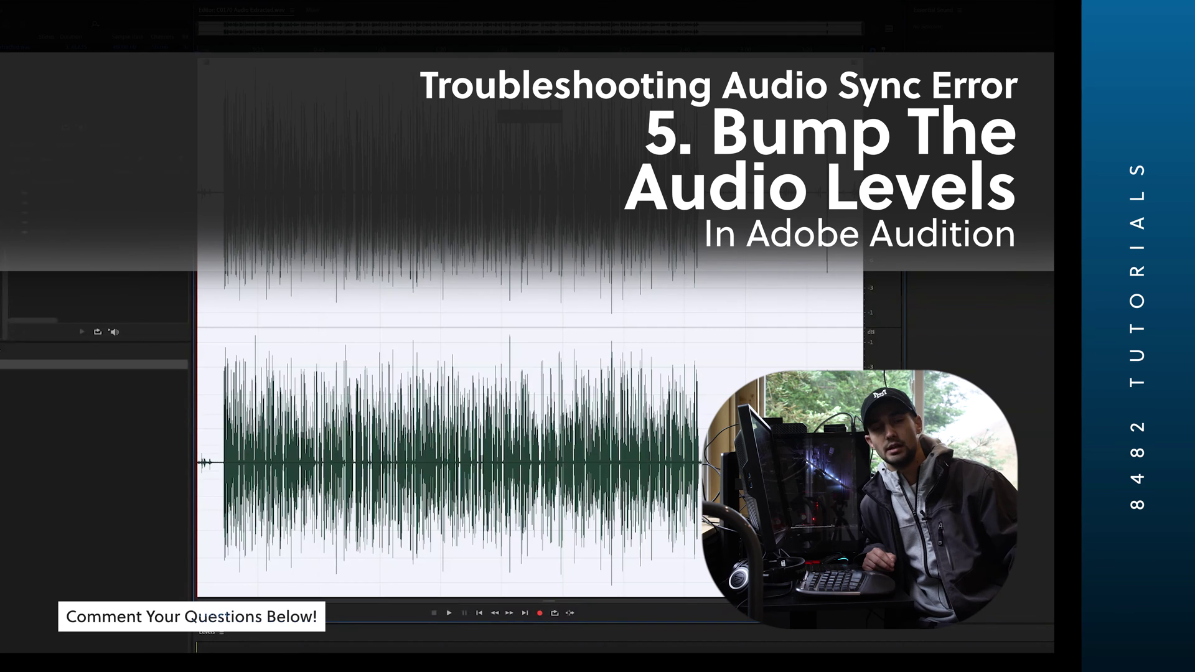
key("alt+s")
key("Right")
key("Return")
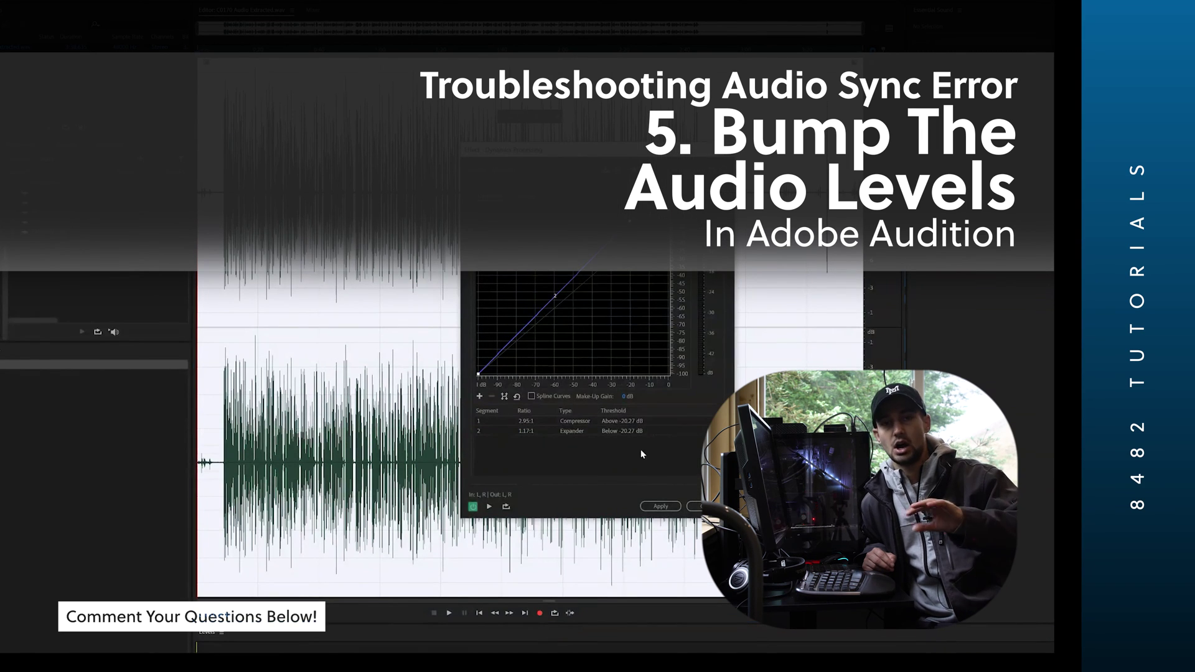
left_click(671, 509)
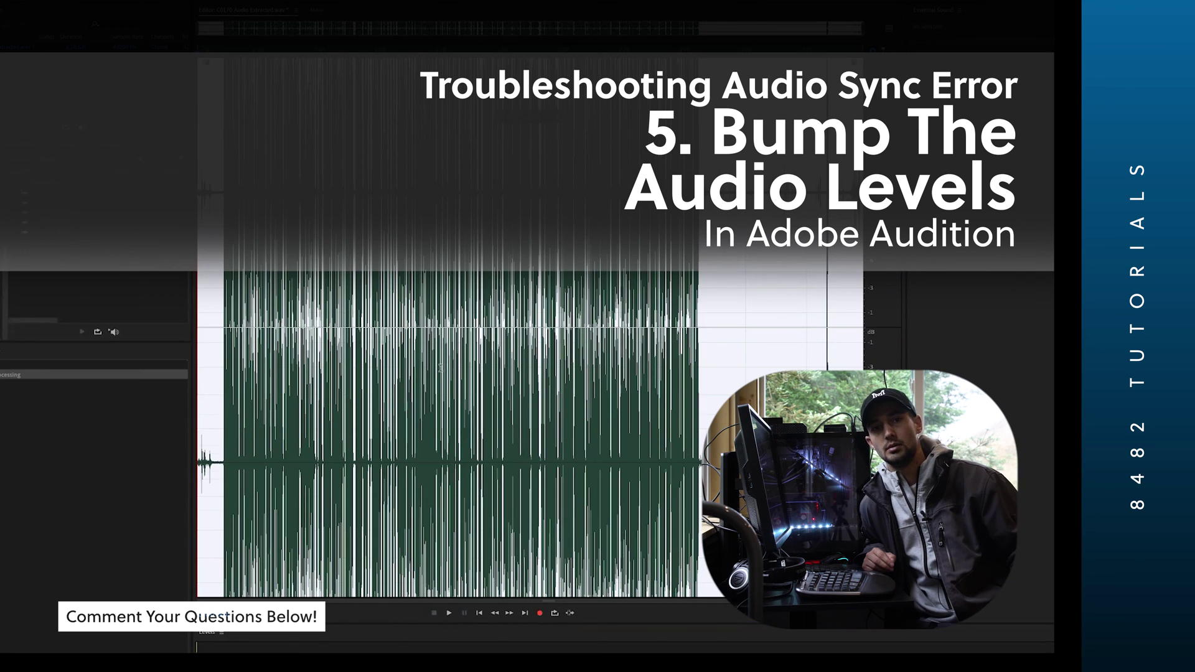
Step: Apply the Single-band Compressor, Normalize, and Dynamics Processing again to the waveform
key("alt+s")
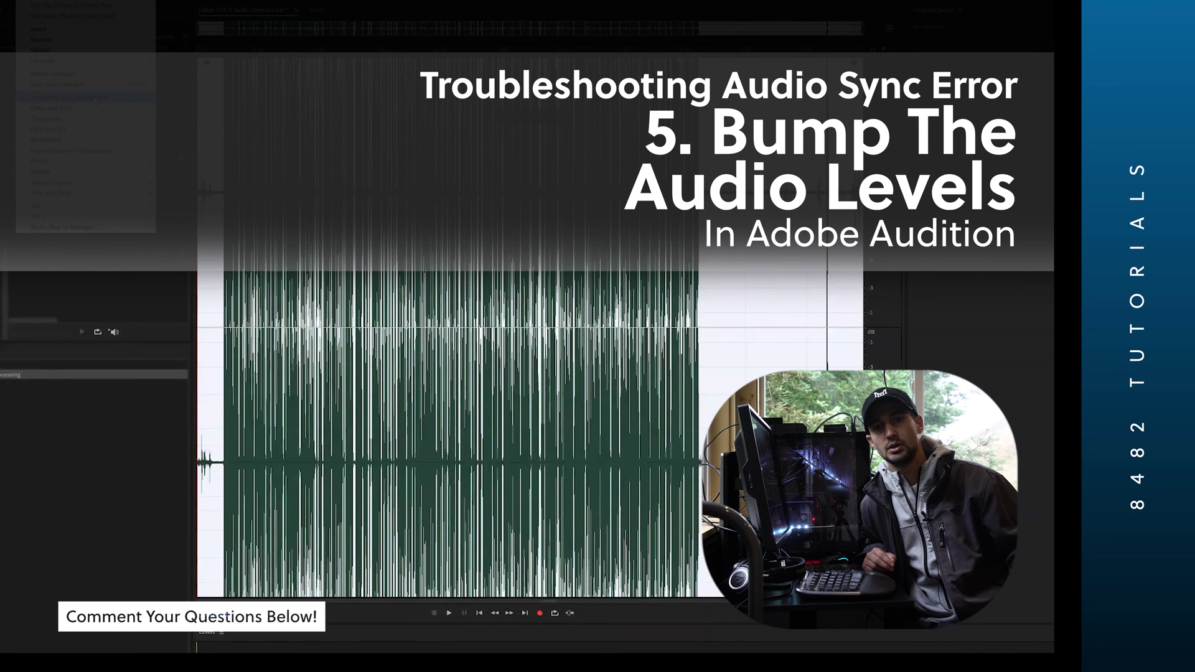
key("Return")
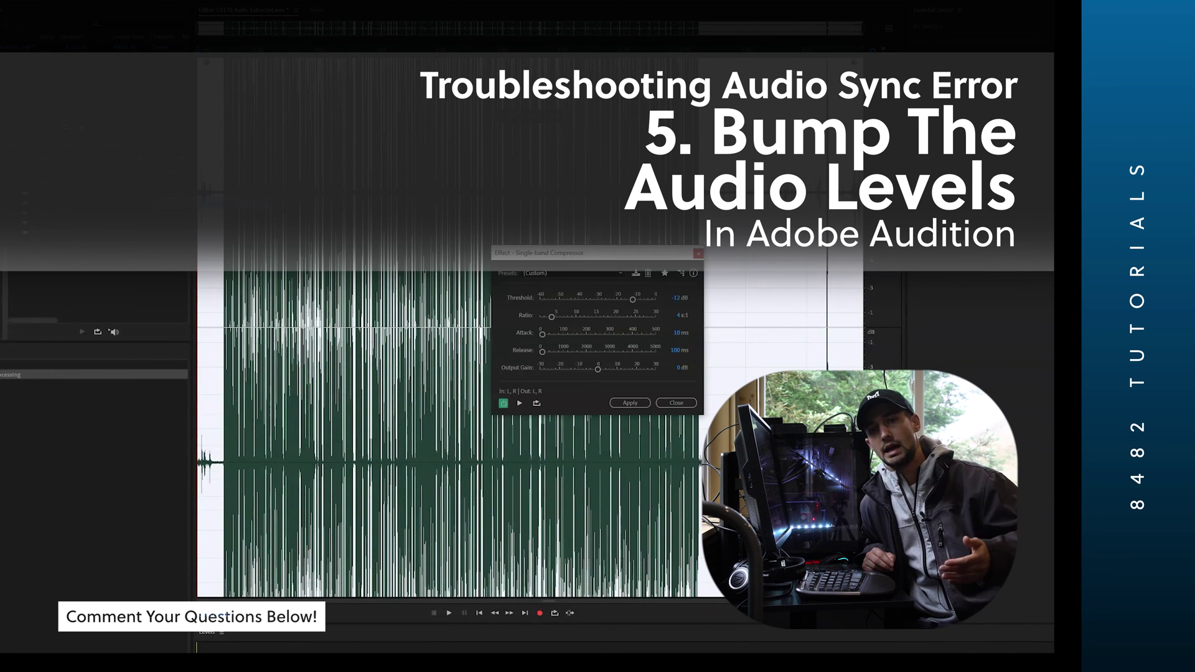
left_click(628, 403)
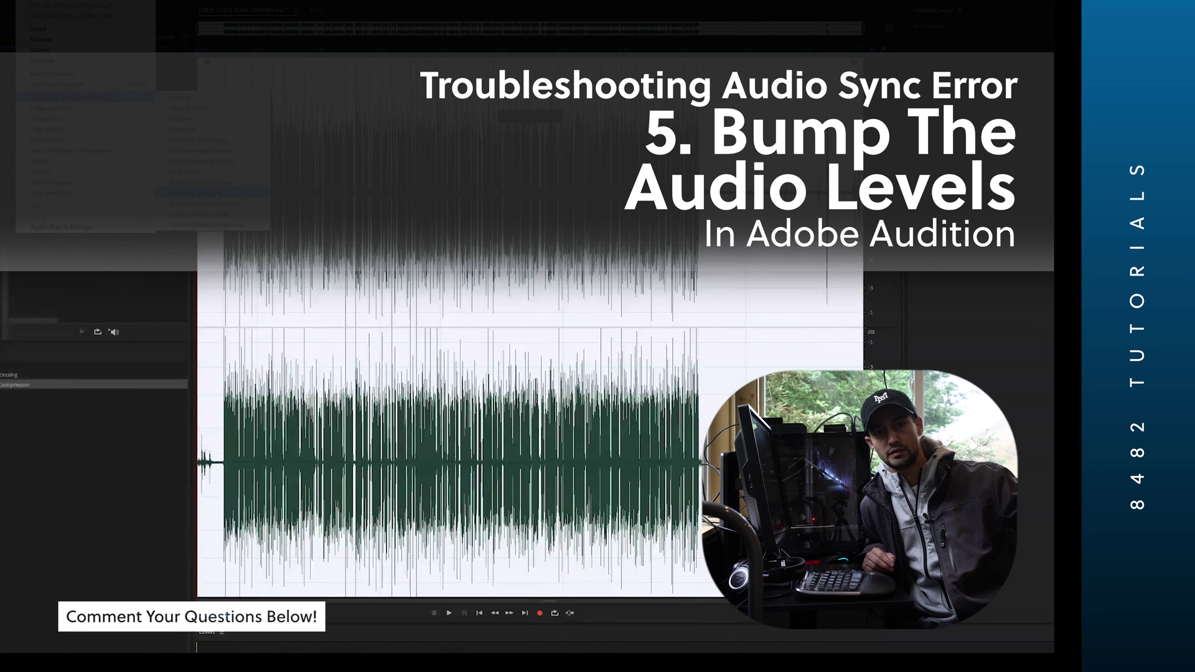
left_click(595, 358)
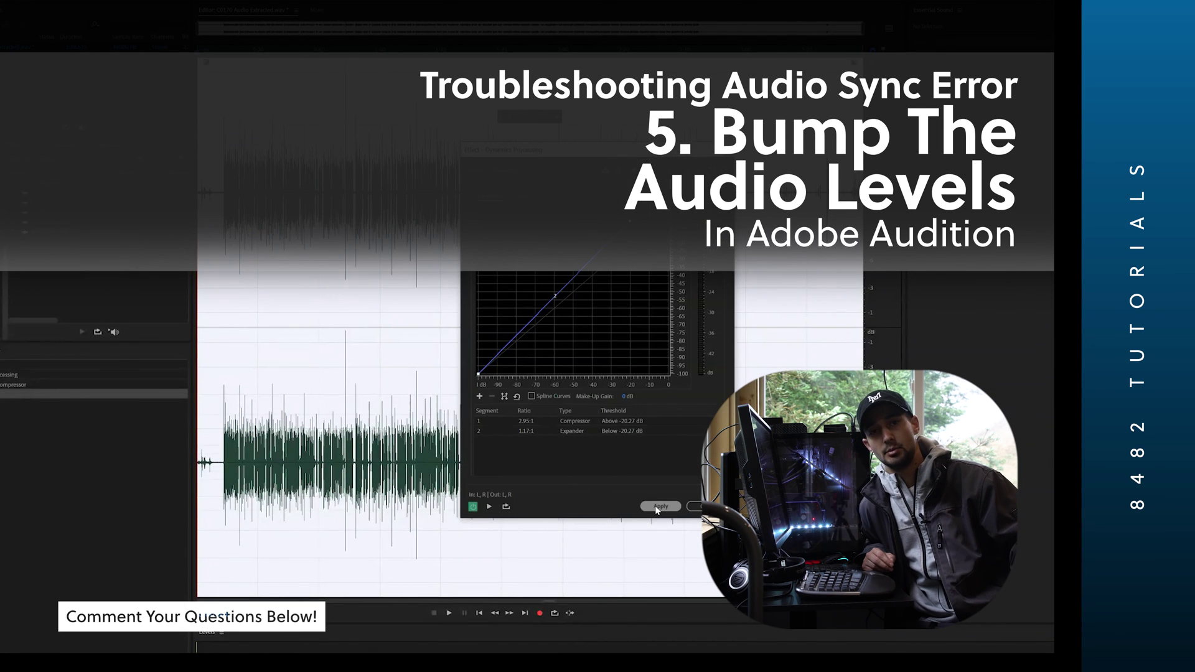
left_click(658, 507)
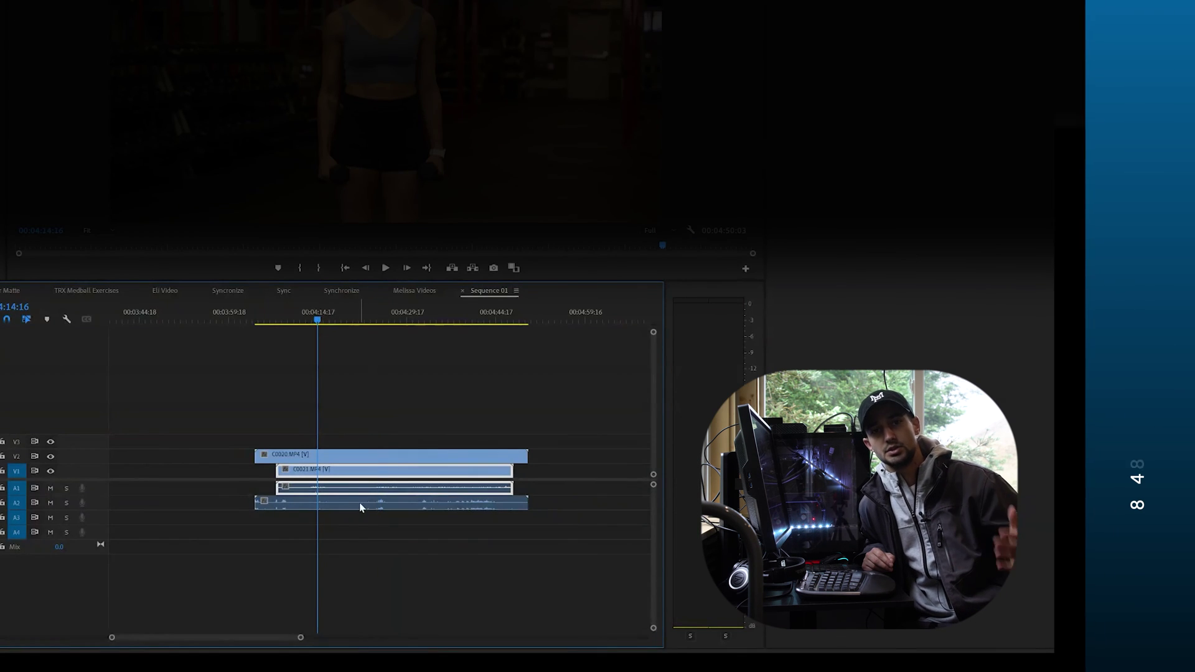
Step: Zoom in to the waveforms and drag C0021 and its audio left to match C0020
left_click_drag(300, 637, 274, 639)
key("=")
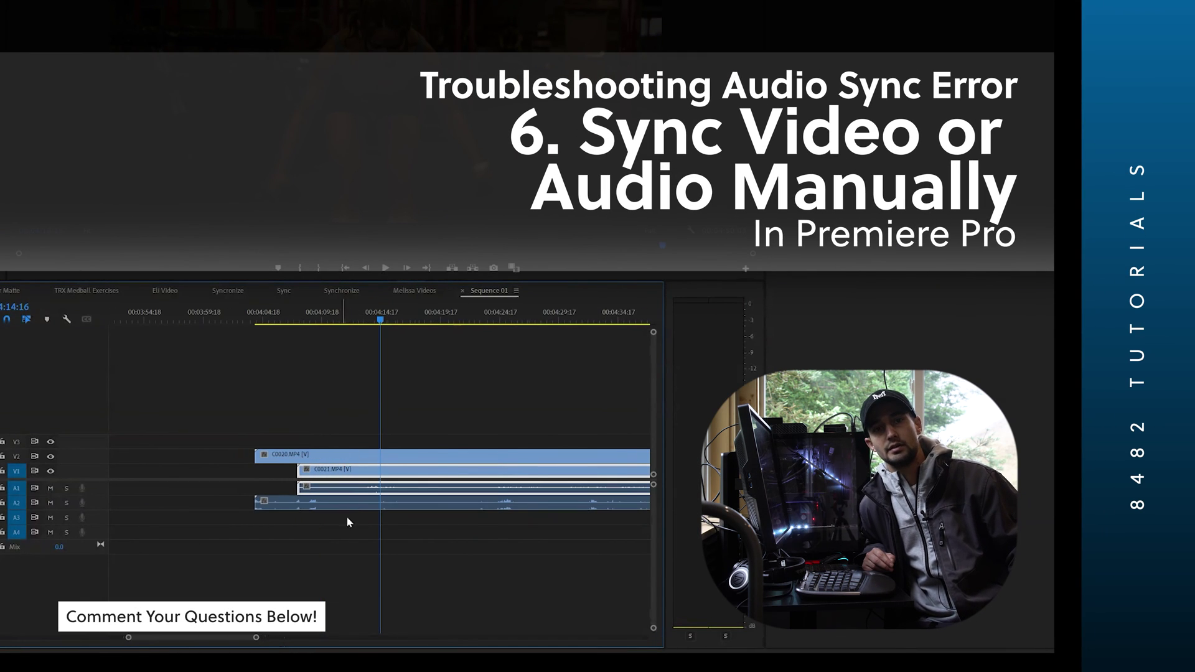
left_click_drag(344, 474, 320, 480)
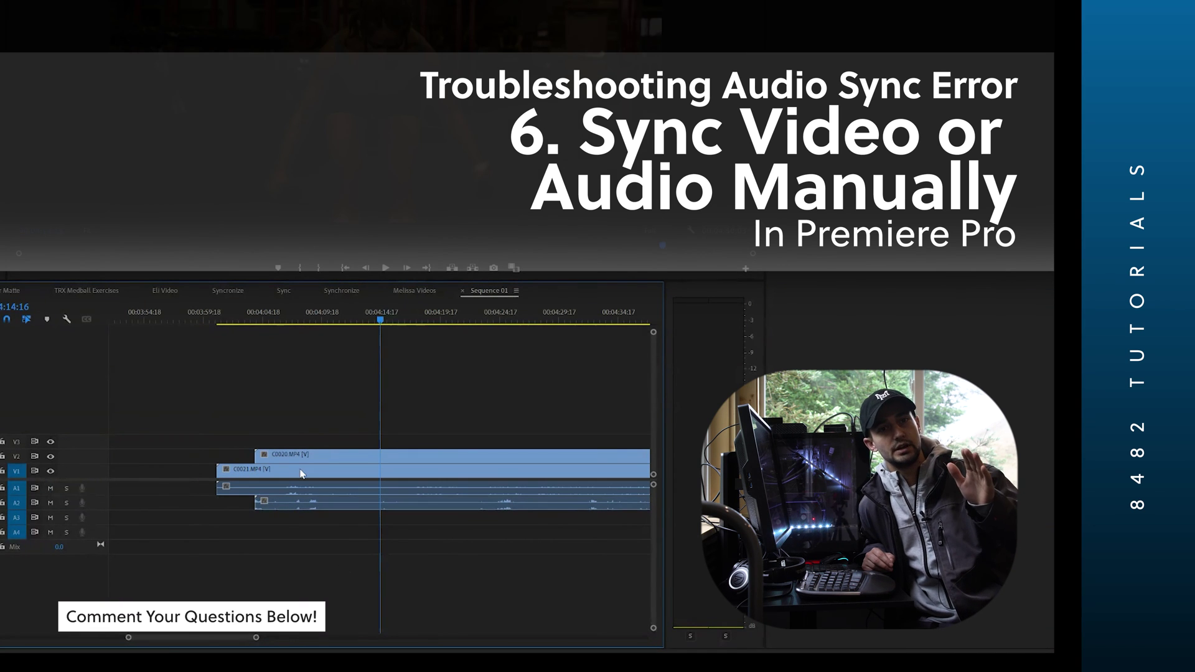